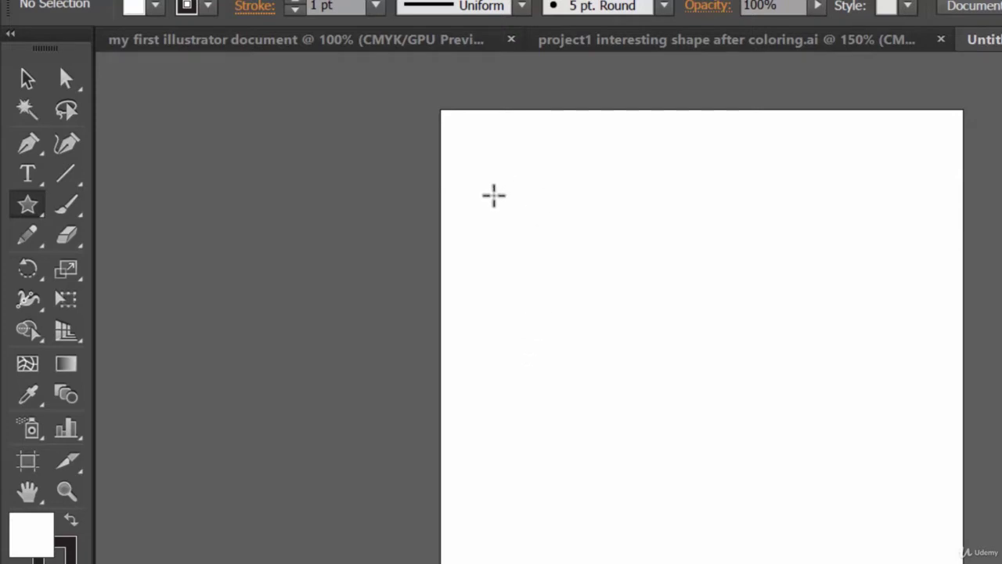
# Step: Draw a six-pointed star over the artboard's upper-left corner and fill it with orange
pyautogui.moveTo(494, 195); pyautogui.dragTo(518, 267)
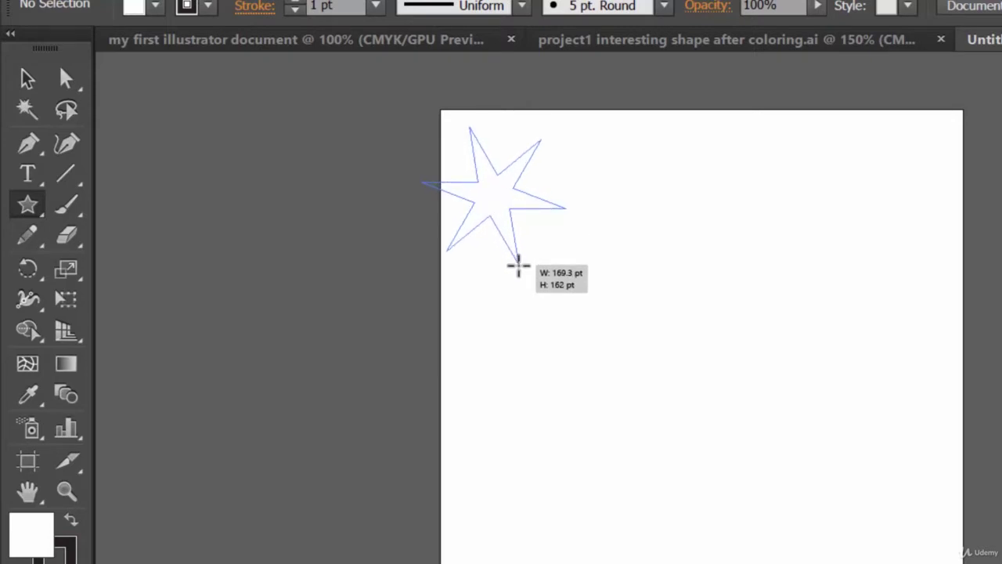
pyautogui.moveTo(518, 267); pyautogui.dragTo(585, 387)
pyautogui.click(157, 6)
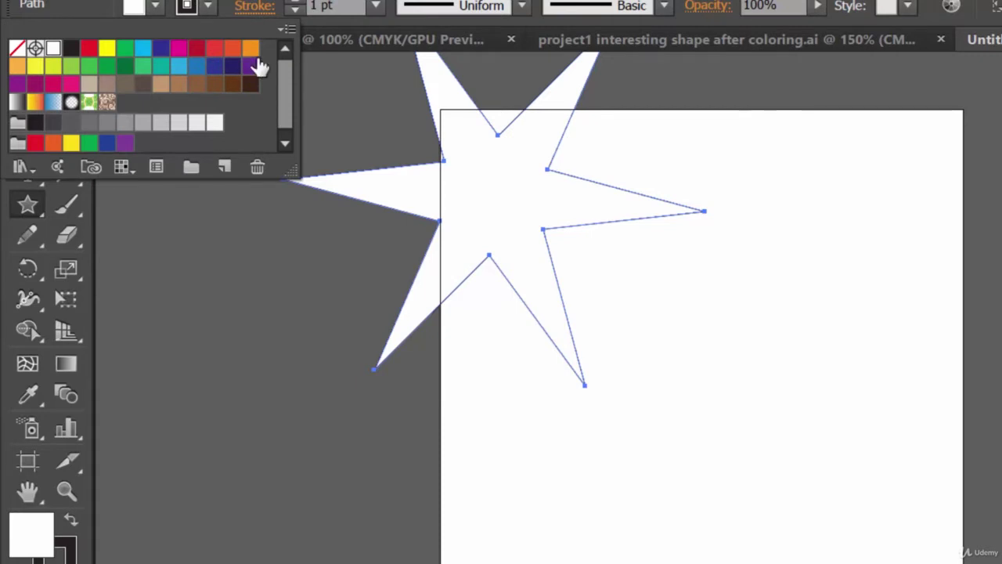
pyautogui.click(251, 48)
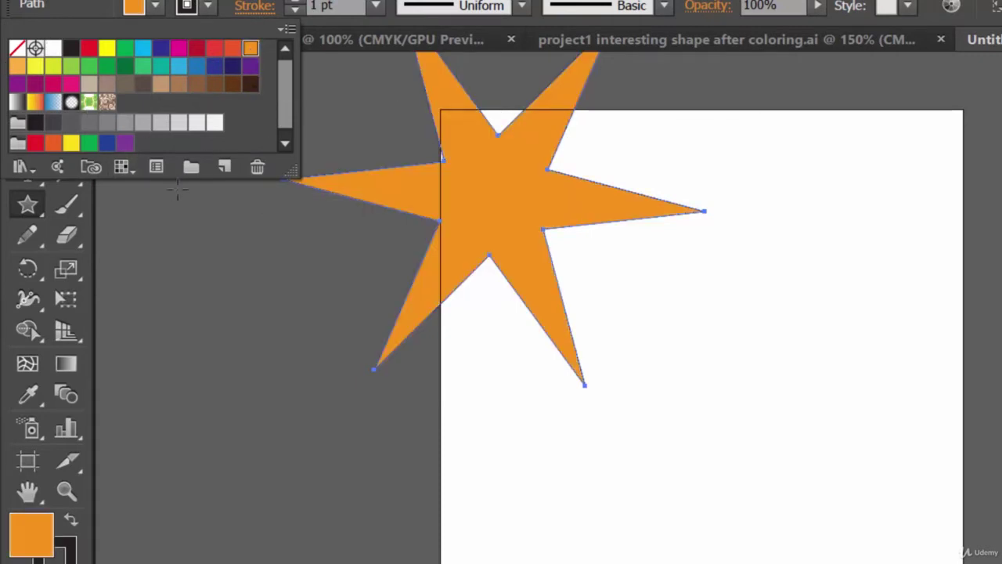
pyautogui.press('Escape')
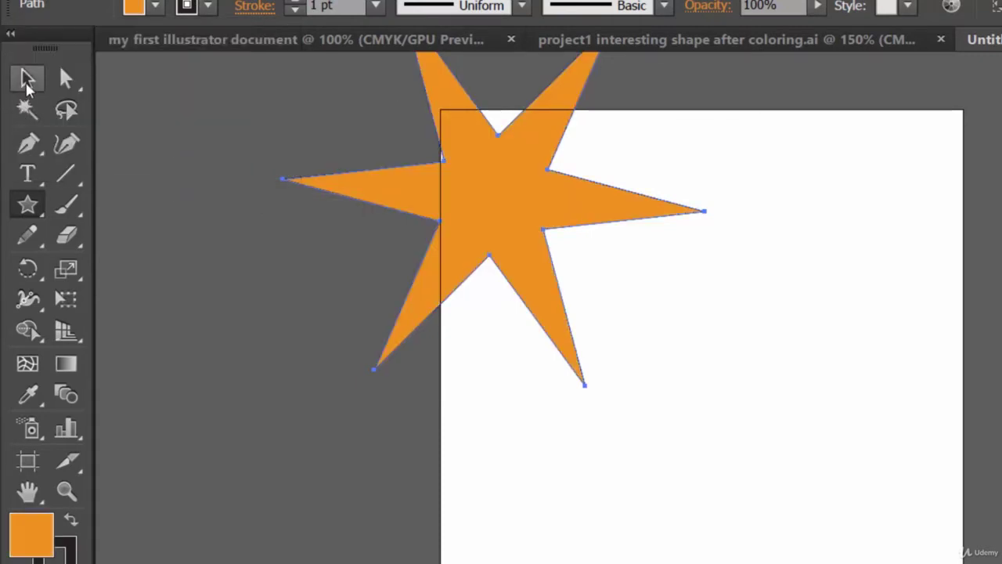
# Step: Move the orange six-pointed star to the right side of the artboard, slightly below its upper edge
pyautogui.click(28, 79)
pyautogui.moveTo(476, 188); pyautogui.dragTo(822, 303)
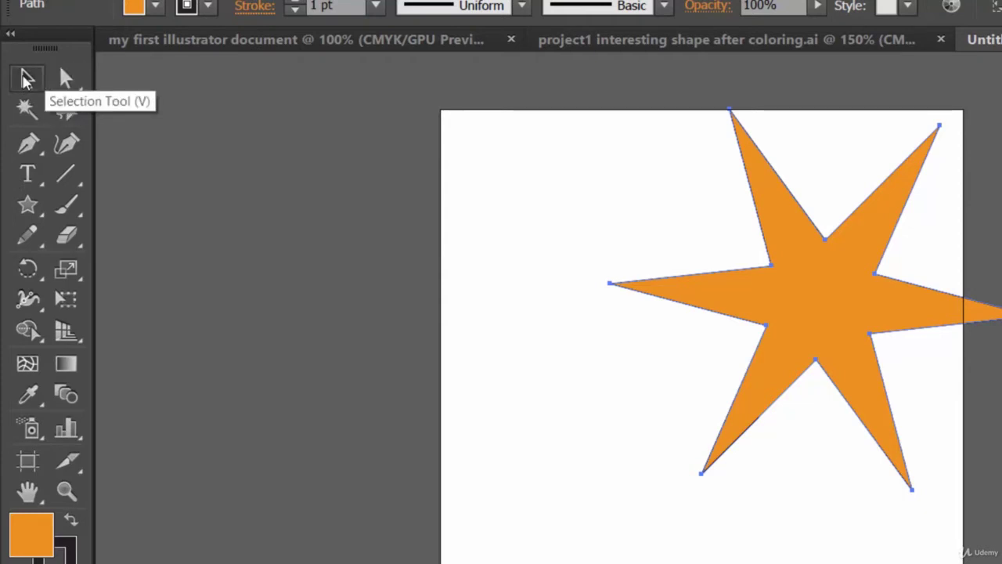
pyautogui.click(26, 79)
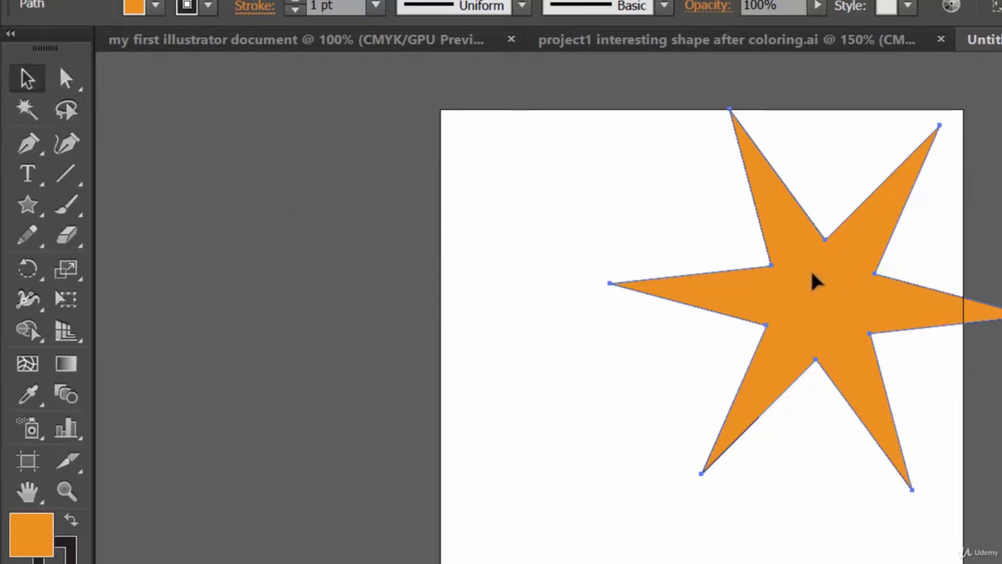
pyautogui.moveTo(814, 280); pyautogui.dragTo(808, 346)
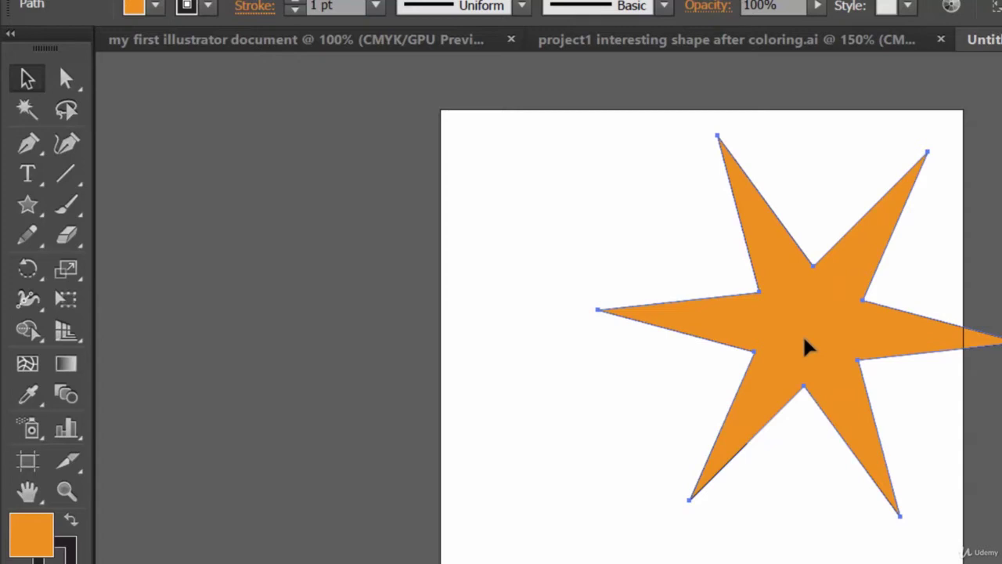
# Step: Draw a second star over the artboard's upper-left area and increase its point count to 14
pyautogui.click(27, 205)
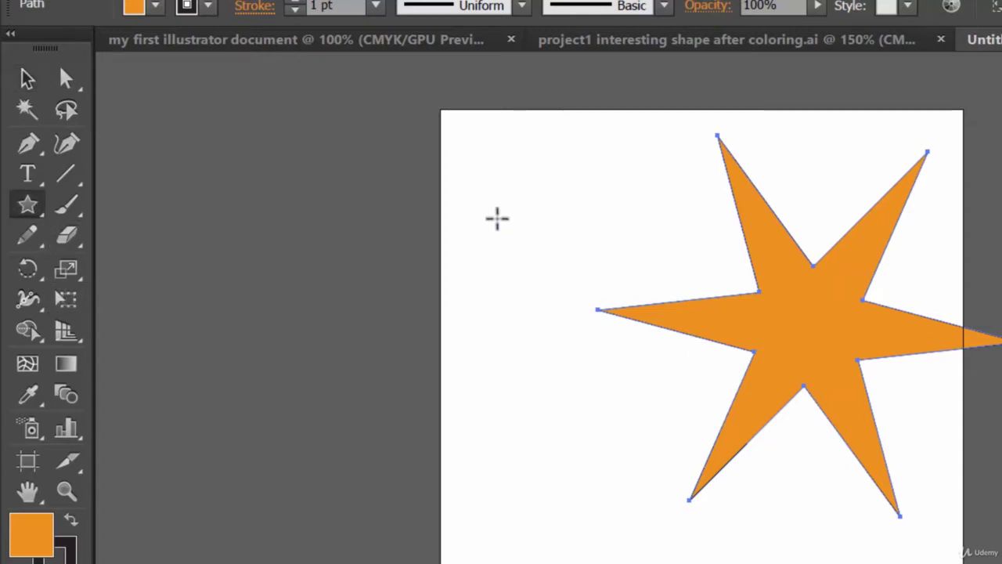
pyautogui.moveTo(514, 244); pyautogui.dragTo(545, 411)
pyautogui.press('Up')
pyautogui.press('Up')
pyautogui.press('Up')
pyautogui.press('Up')
pyautogui.press('Up')
pyautogui.press('Up')
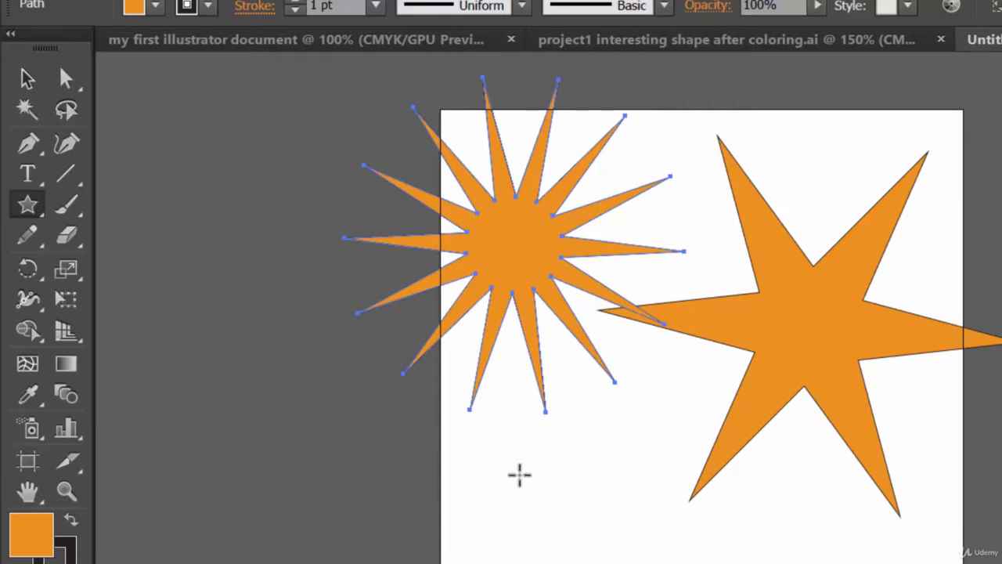
pyautogui.moveTo(516, 474); pyautogui.dragTo(604, 563)
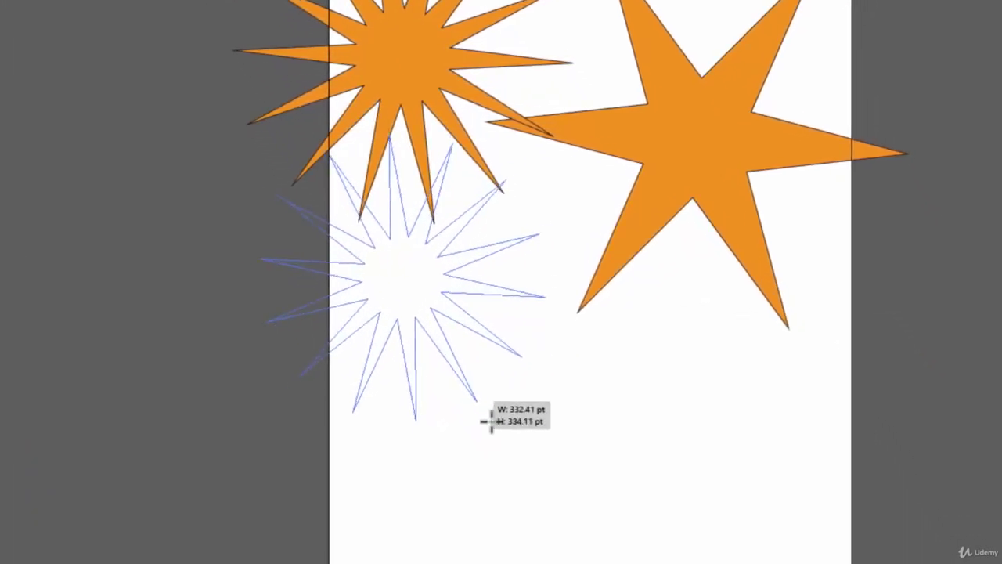
pyautogui.moveTo(491, 421)
pyautogui.mouseDown()
pyautogui.moveTo(530, 514)
pyautogui.moveTo(472, 445)
pyautogui.moveTo(411, 337)
pyautogui.moveTo(529, 537)
pyautogui.mouseUp()
pyautogui.hotkey('ctrl', 'z')
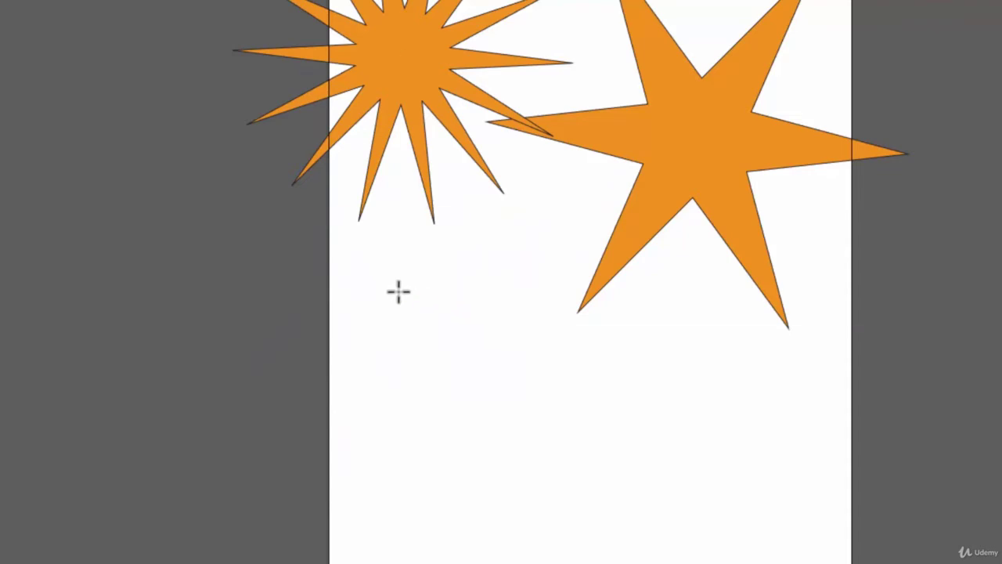
# Step: Draw an eight-pointed star with a tiny inner radius and place it between and below the two larger stars
pyautogui.moveTo(398, 288); pyautogui.dragTo(514, 464)
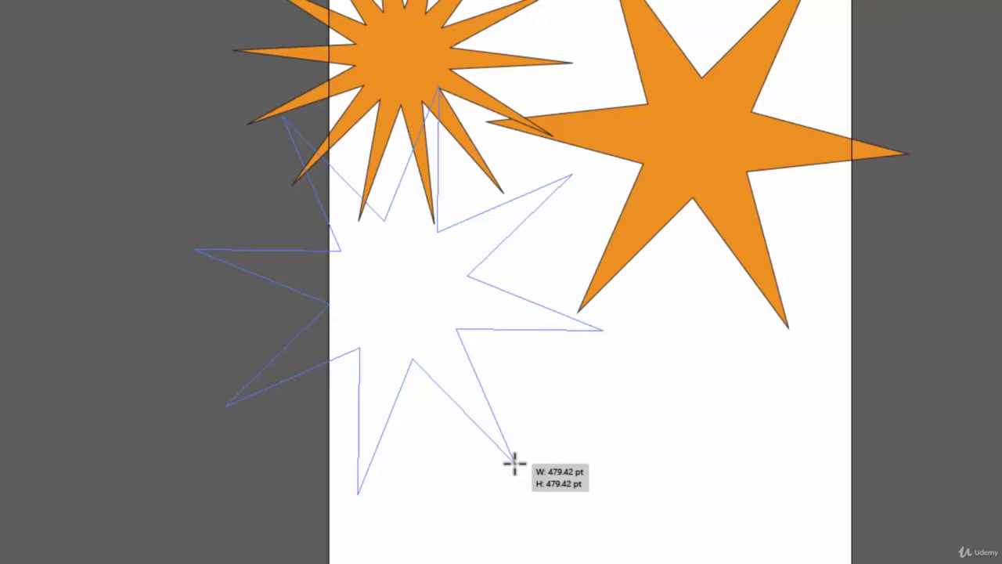
pyautogui.moveTo(514, 463)
pyautogui.mouseDown()
pyautogui.moveTo(474, 392)
pyautogui.moveTo(539, 501)
pyautogui.moveTo(478, 404)
pyautogui.moveTo(535, 489)
pyautogui.moveTo(533, 477)
pyautogui.moveTo(490, 406)
pyautogui.moveTo(558, 555)
pyautogui.moveTo(573, 563)
pyautogui.moveTo(508, 451)
pyautogui.moveTo(535, 505)
pyautogui.moveTo(589, 562)
pyautogui.moveTo(463, 358)
pyautogui.moveTo(403, 290)
pyautogui.mouseUp()
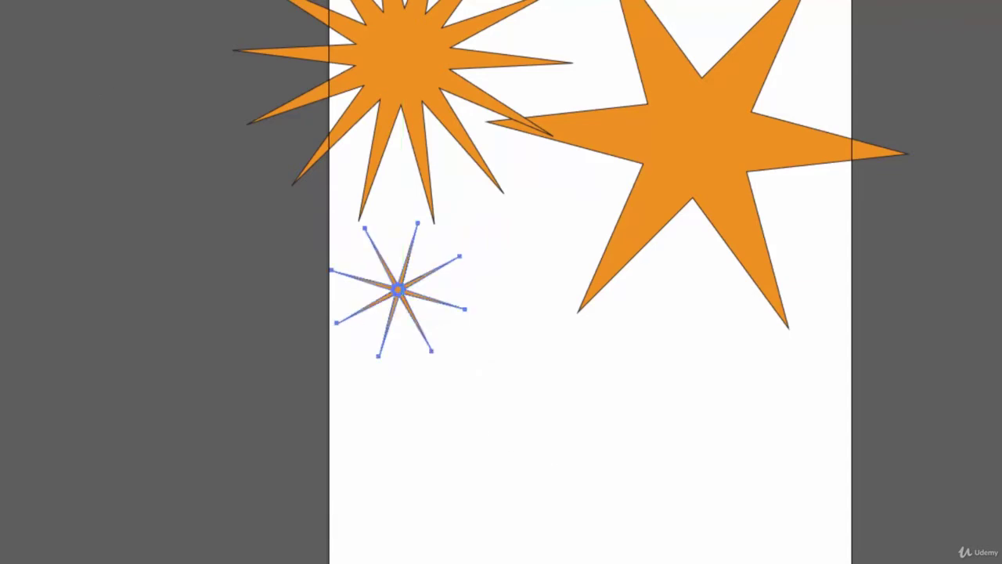
pyautogui.click(517, 384)
pyautogui.moveTo(402, 291); pyautogui.dragTo(408, 292)
pyautogui.moveTo(513, 340); pyautogui.dragTo(561, 382)
pyautogui.click(675, 428)
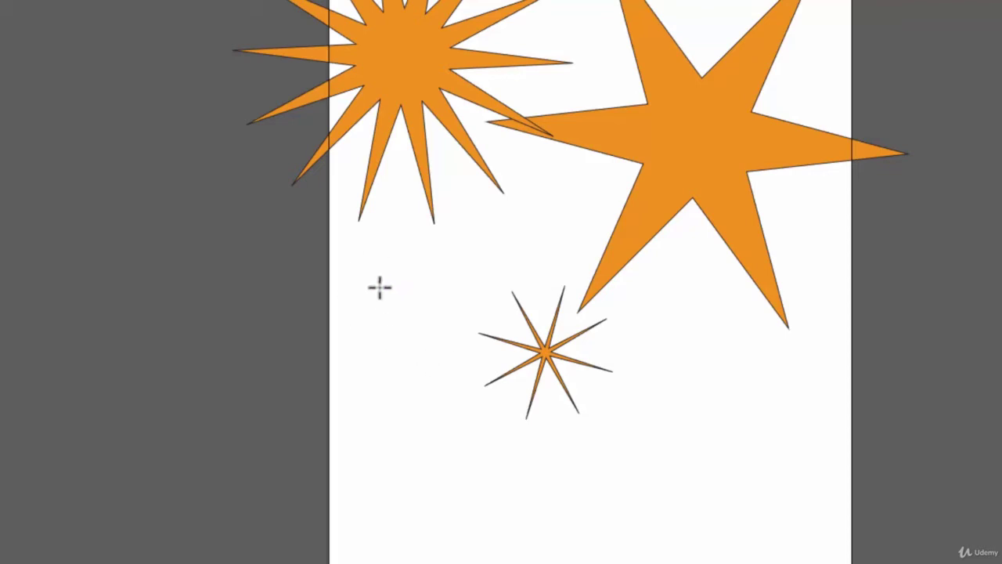
# Step: Create an eight-point star with Radius 1 and Radius 2 both 40 pt, below the 14-pointed star
pyautogui.moveTo(381, 286)
pyautogui.mouseDown()
pyautogui.moveTo(430, 349)
pyautogui.moveTo(379, 286)
pyautogui.moveTo(392, 295)
pyautogui.mouseUp()
pyautogui.hotkey('ctrl', 'z')
pyautogui.click(389, 311)
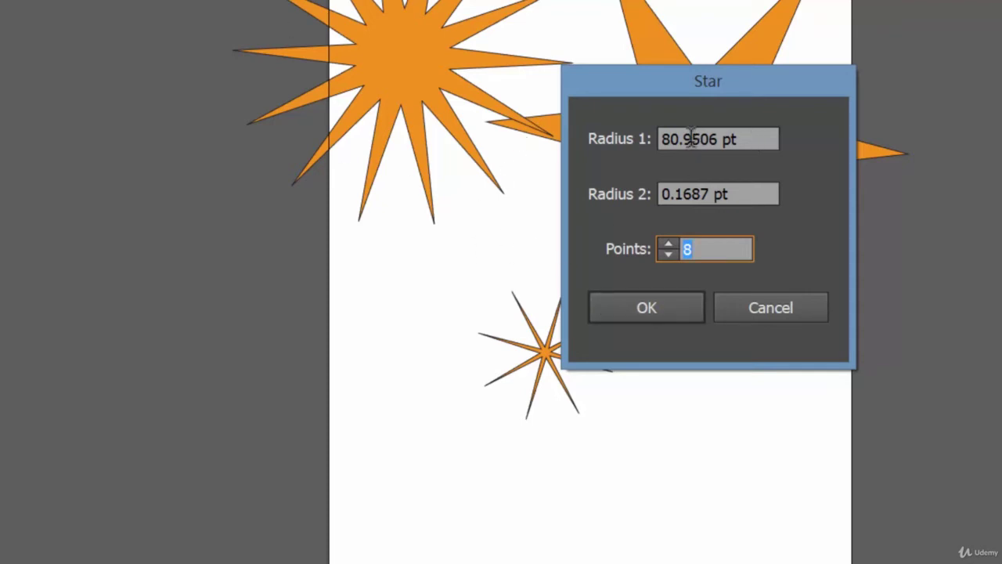
pyautogui.moveTo(753, 139); pyautogui.dragTo(657, 140)
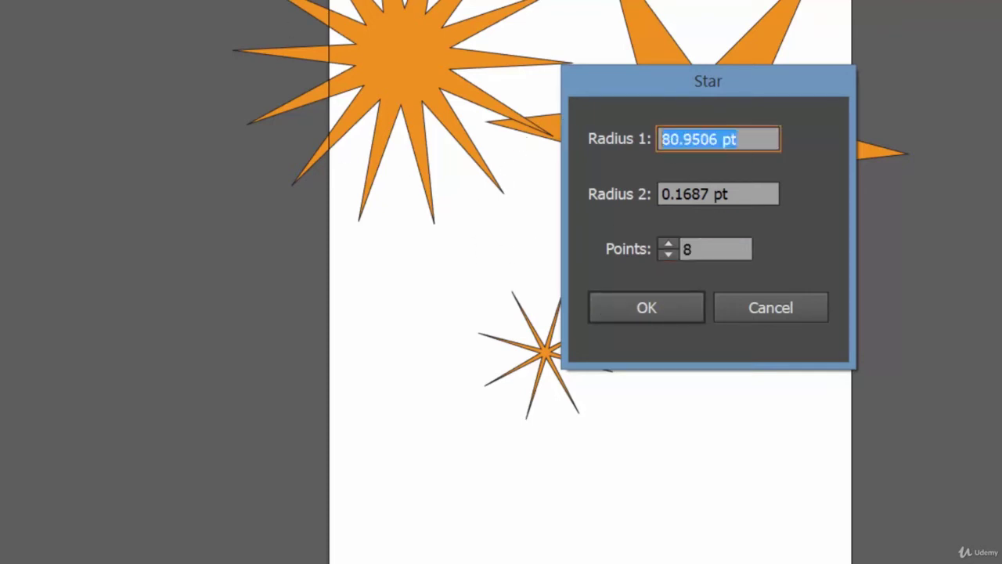
pyautogui.write('40')
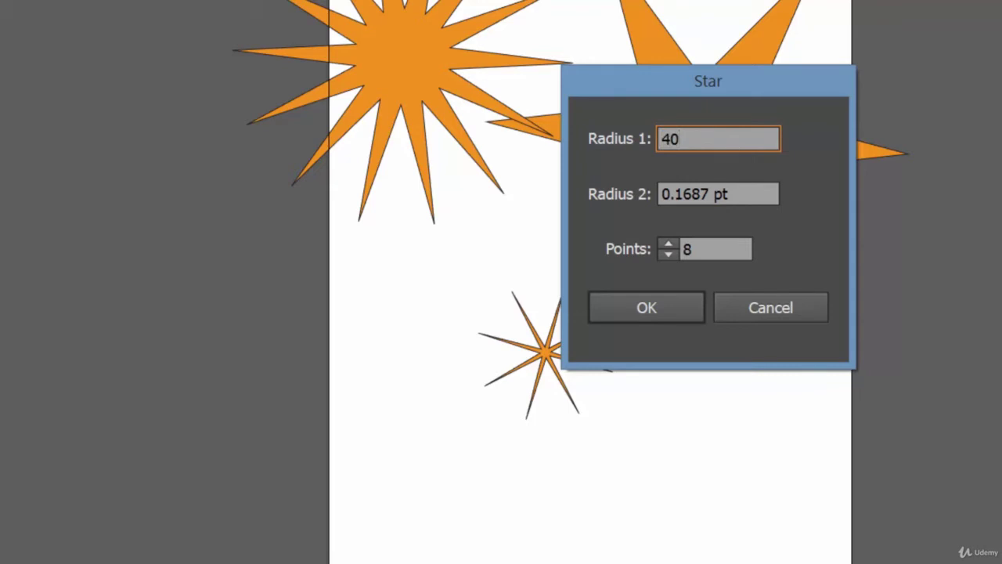
pyautogui.moveTo(766, 197); pyautogui.dragTo(575, 190)
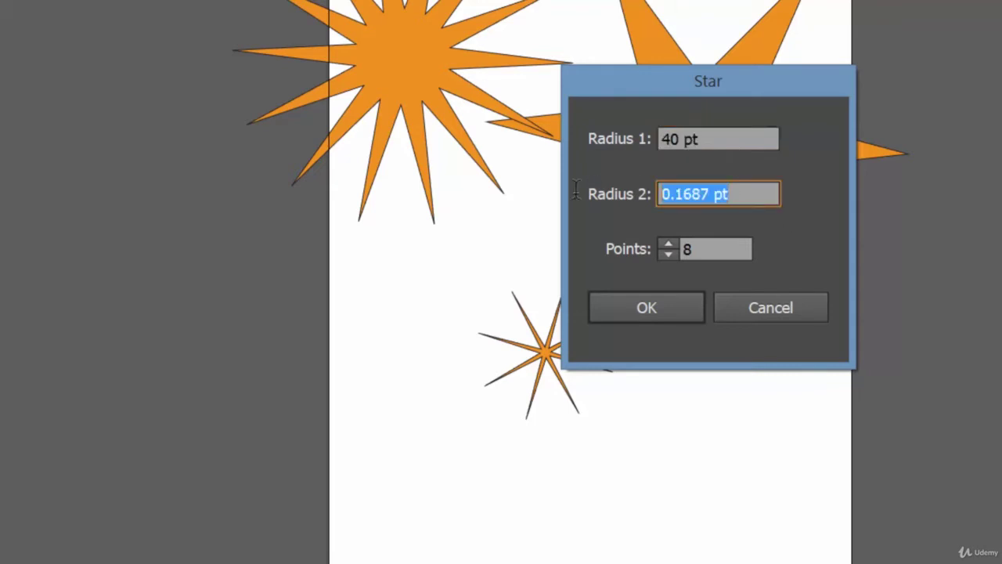
pyautogui.write('40')
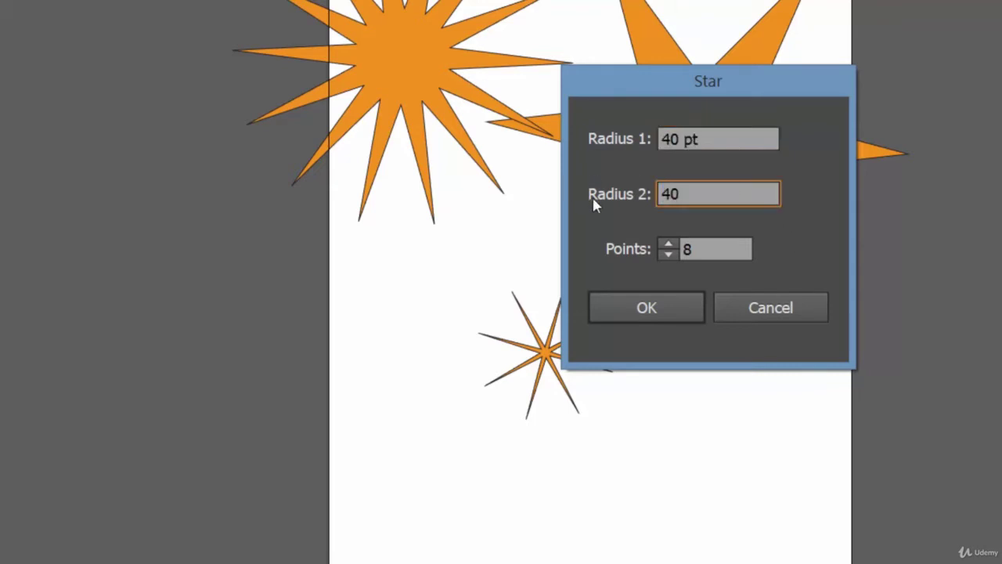
pyautogui.click(676, 306)
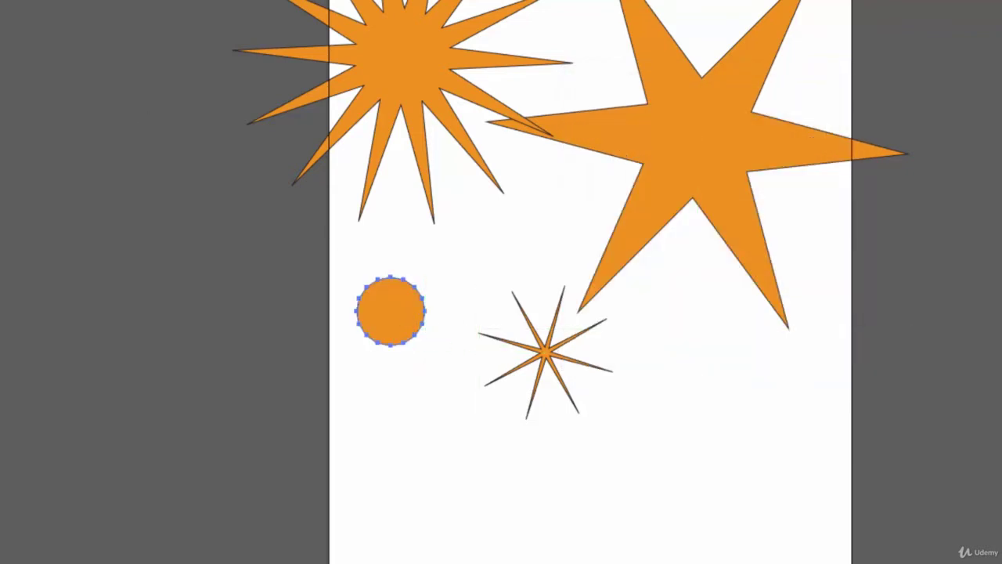
# Step: Move the round orange shape slightly toward the thin eight-pointed star
pyautogui.click(486, 257)
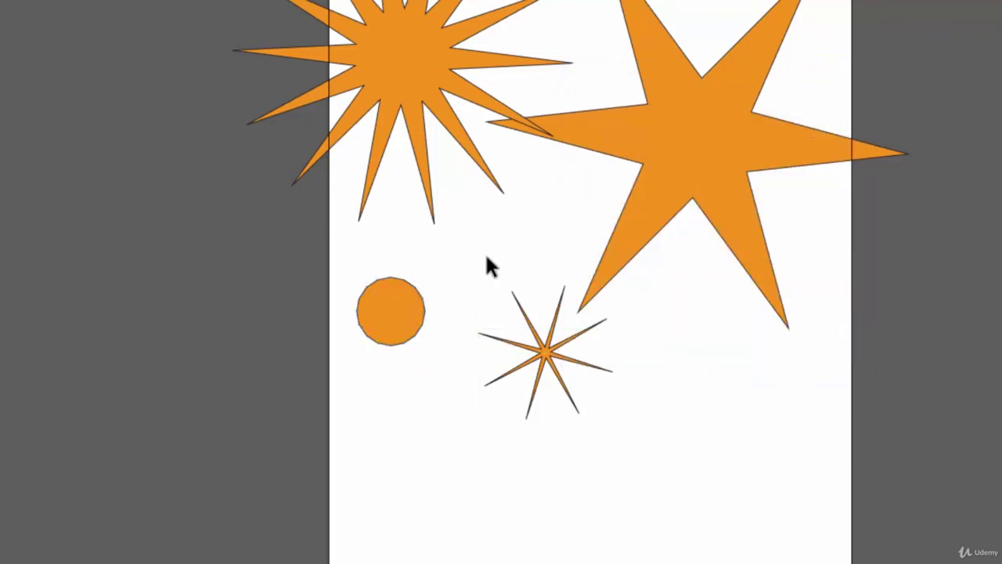
pyautogui.click(412, 324)
pyautogui.click(454, 405)
pyautogui.click(385, 309)
pyautogui.moveTo(385, 302); pyautogui.dragTo(410, 310)
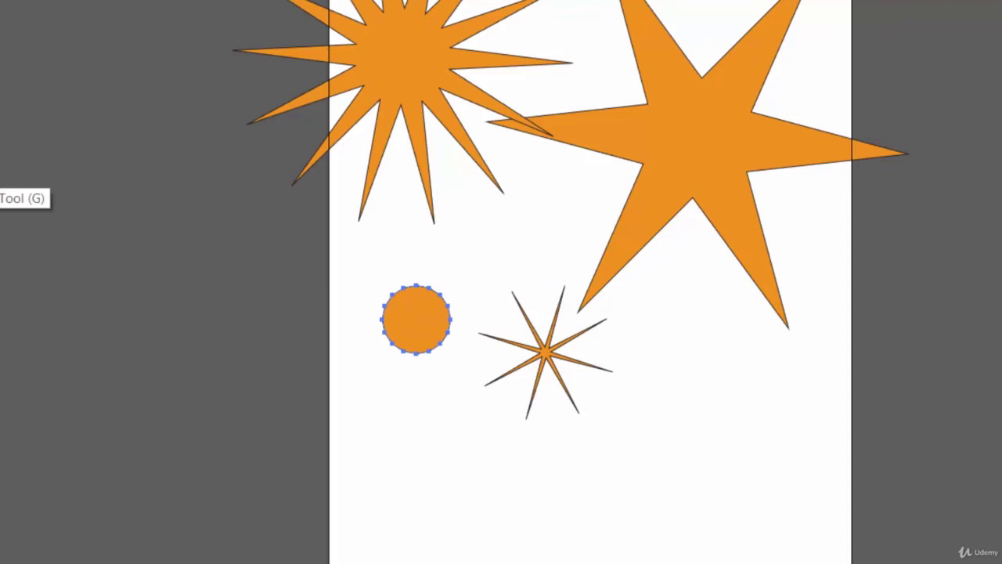
# Step: Create an eight-pointed star with Radius 1 of 40 pt and Radius 2 of 5 pt above the thin star
pyautogui.hotkey('ctrl', '=')
pyautogui.hotkey('ctrl', '=')
pyautogui.hotkey('ctrl', '=')
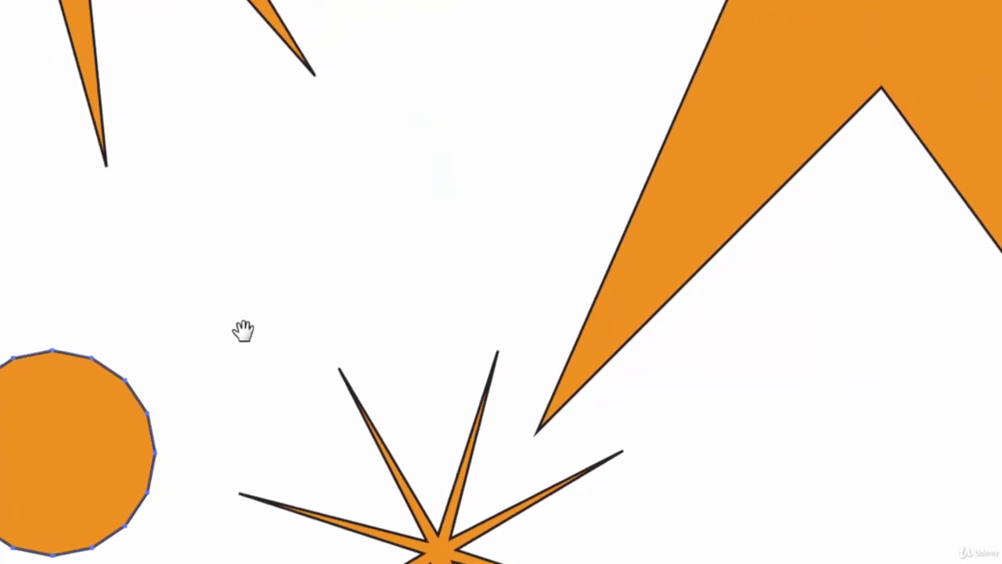
pyautogui.moveTo(243, 331); pyautogui.dragTo(540, 116)
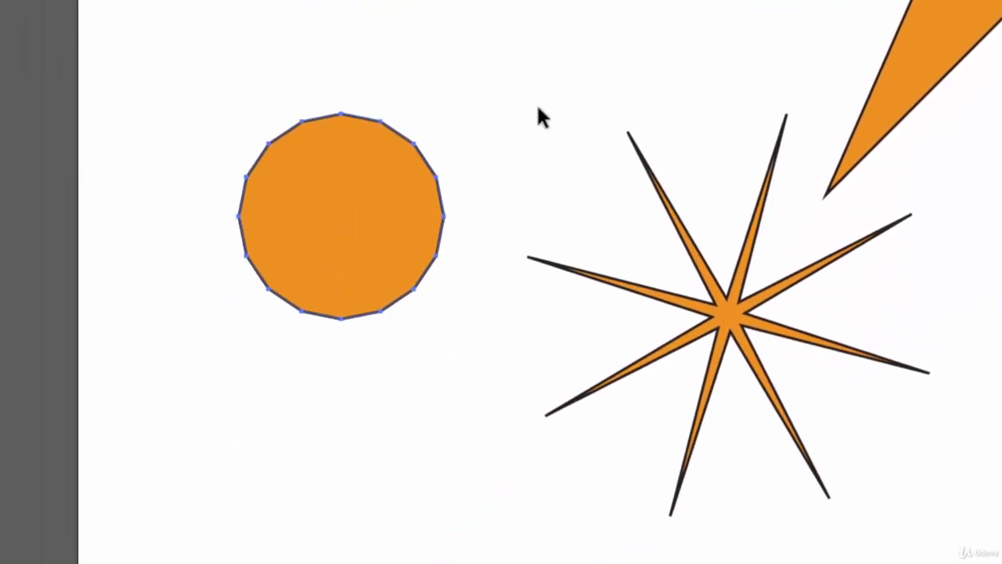
pyautogui.click(494, 161)
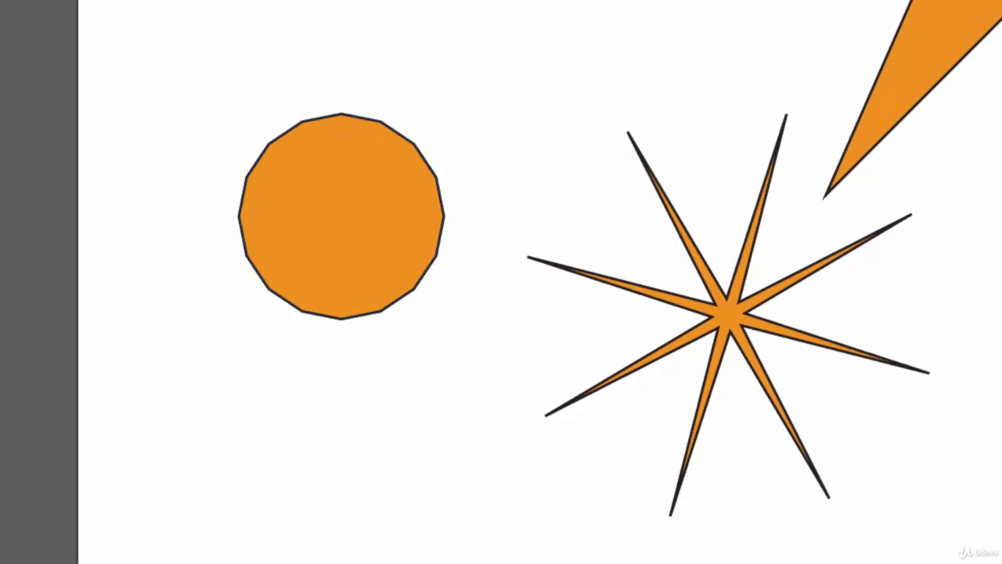
pyautogui.click(595, 54)
pyautogui.moveTo(593, 185); pyautogui.dragTo(679, 135)
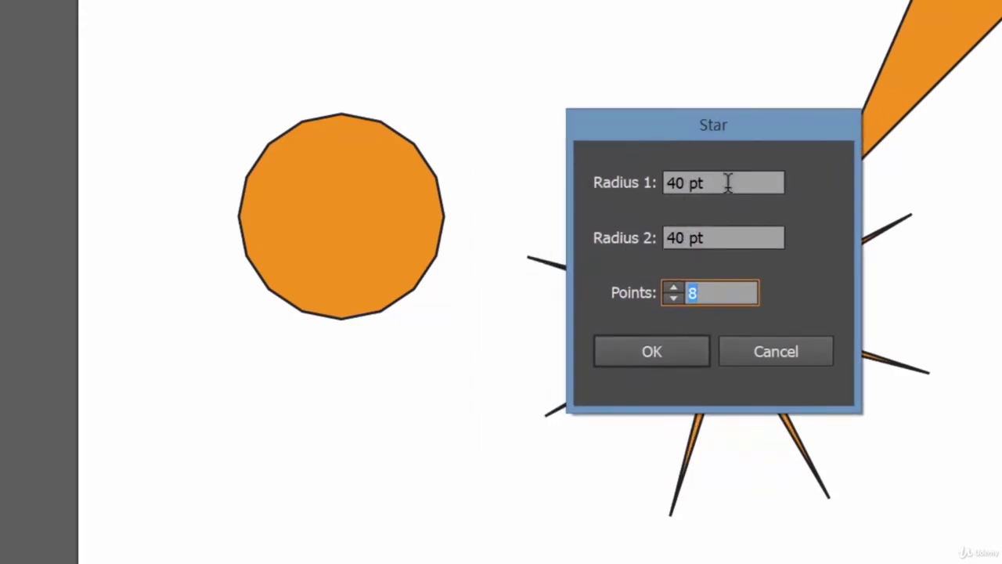
pyautogui.doubleClick(689, 237)
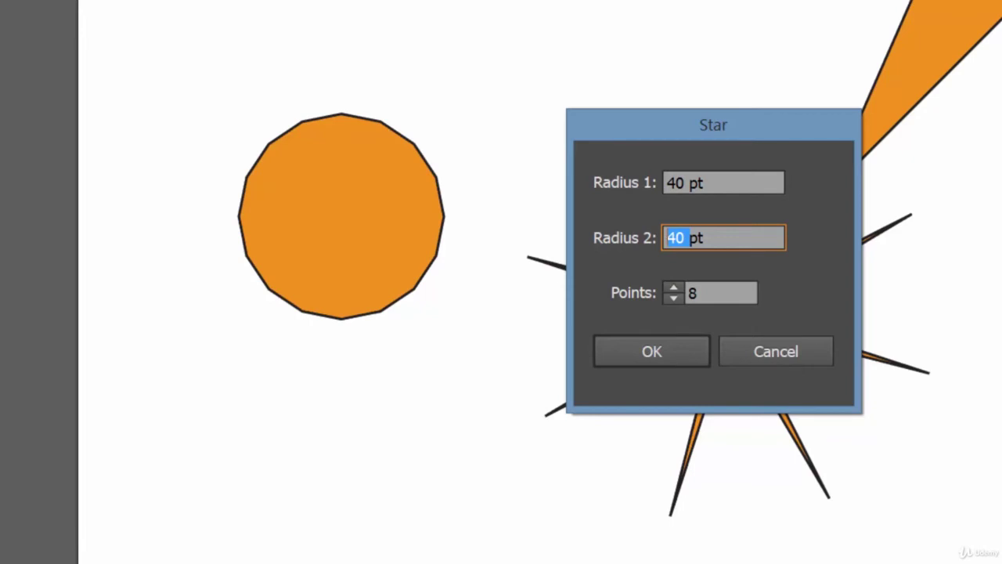
pyautogui.write('5')
pyautogui.click(666, 349)
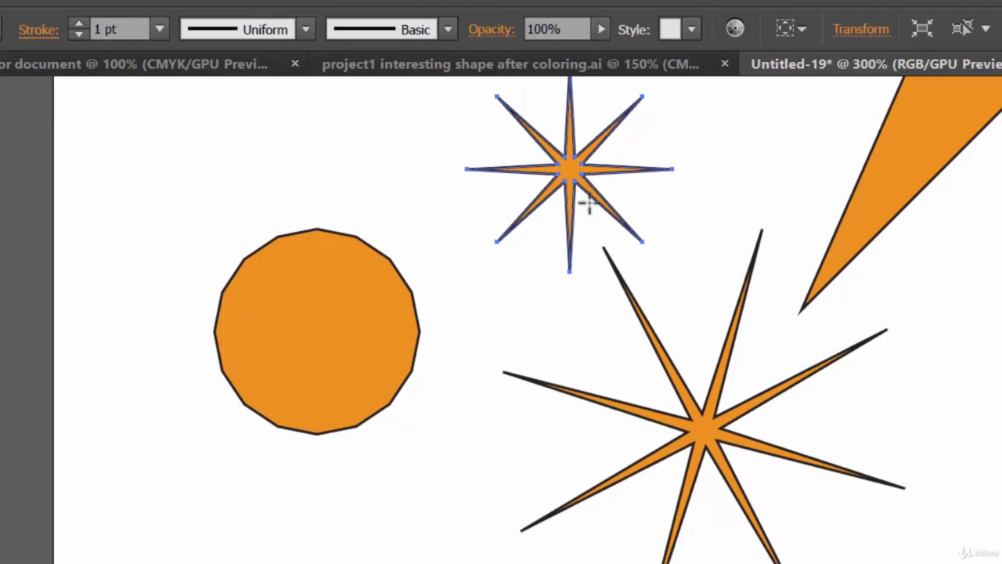
# Step: Create another eight-pointed star with Radius 1 of 40 pt and Radius 2 of 20 pt, overlapping the round shape's lower edge
pyautogui.click(401, 477)
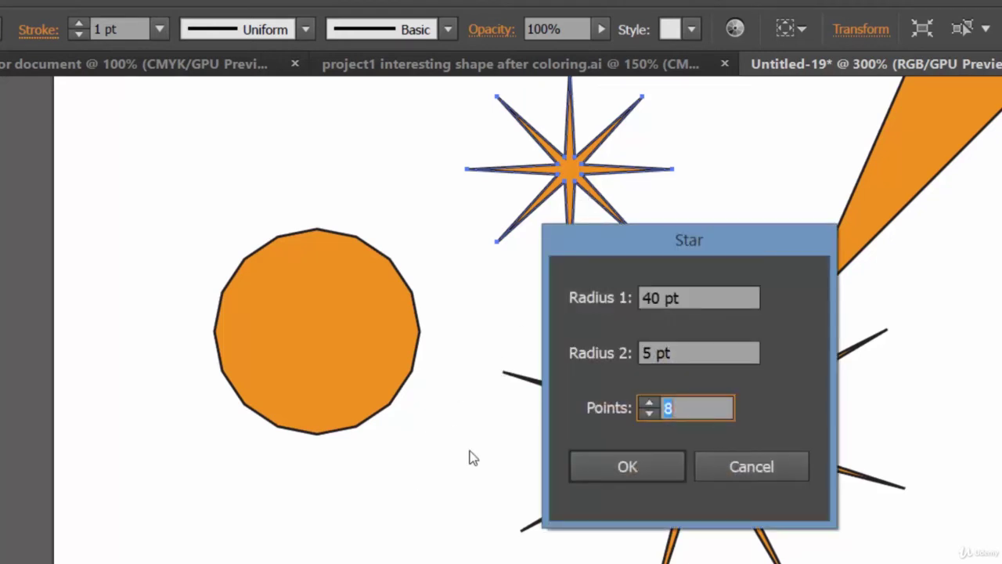
pyautogui.doubleClick(653, 353)
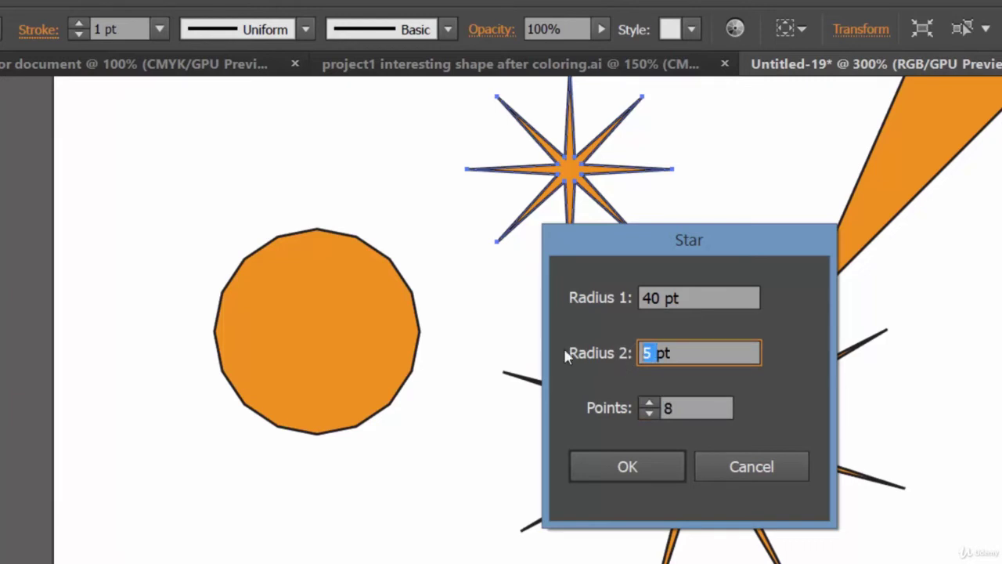
pyautogui.write('20')
pyautogui.click(634, 467)
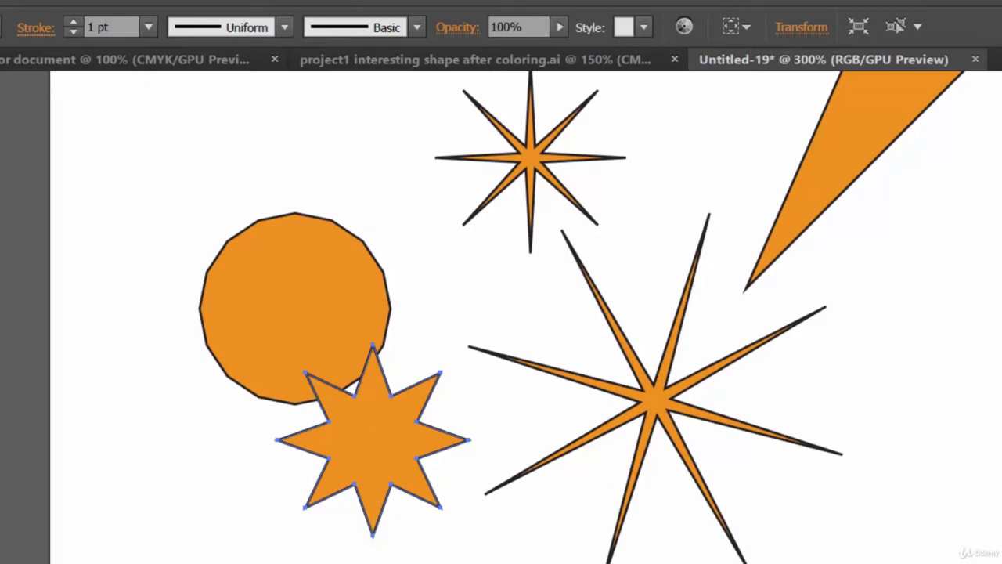
# Step: Create an eight-pointed star with Radius 1 of 30 pt and Radius 2 of 20 pt, below the existing shapes
pyautogui.click(630, 333)
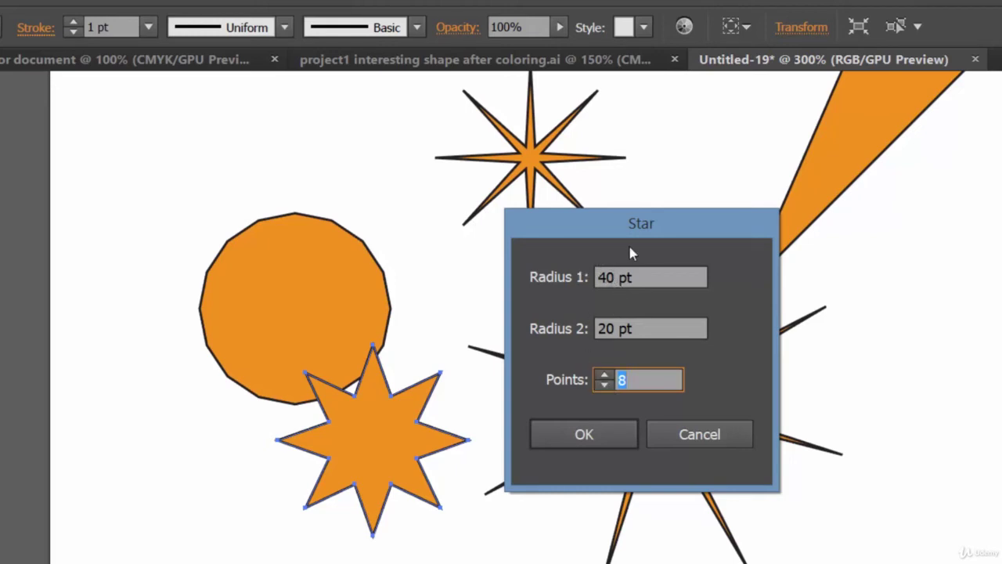
pyautogui.moveTo(627, 234); pyautogui.dragTo(733, 237)
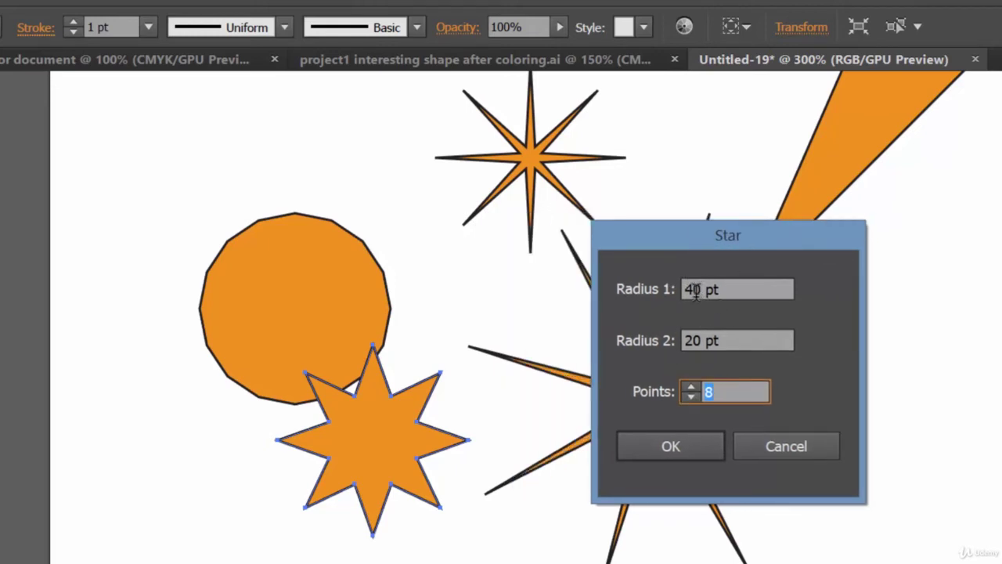
pyautogui.click(700, 289)
pyautogui.doubleClick(685, 289)
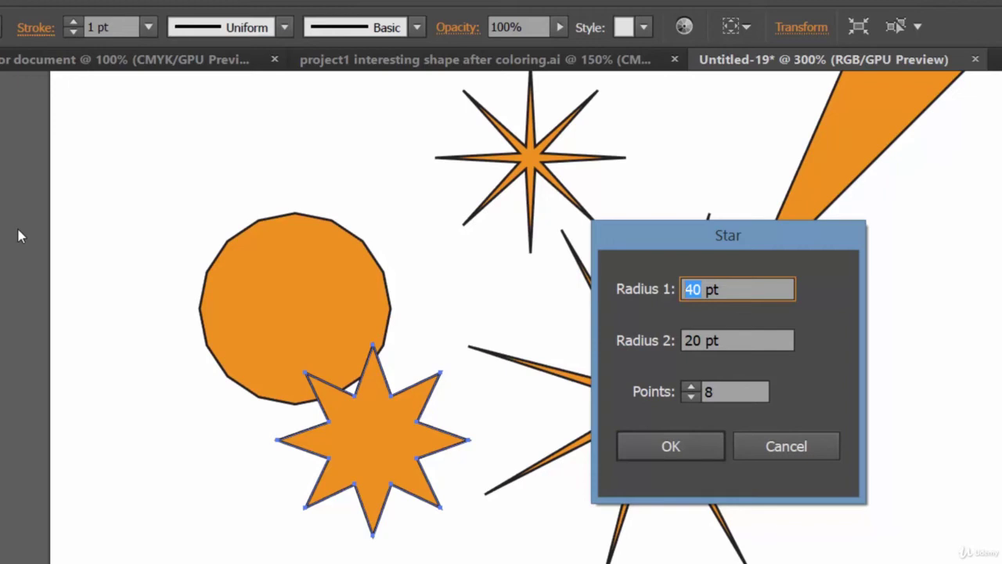
pyautogui.write('30')
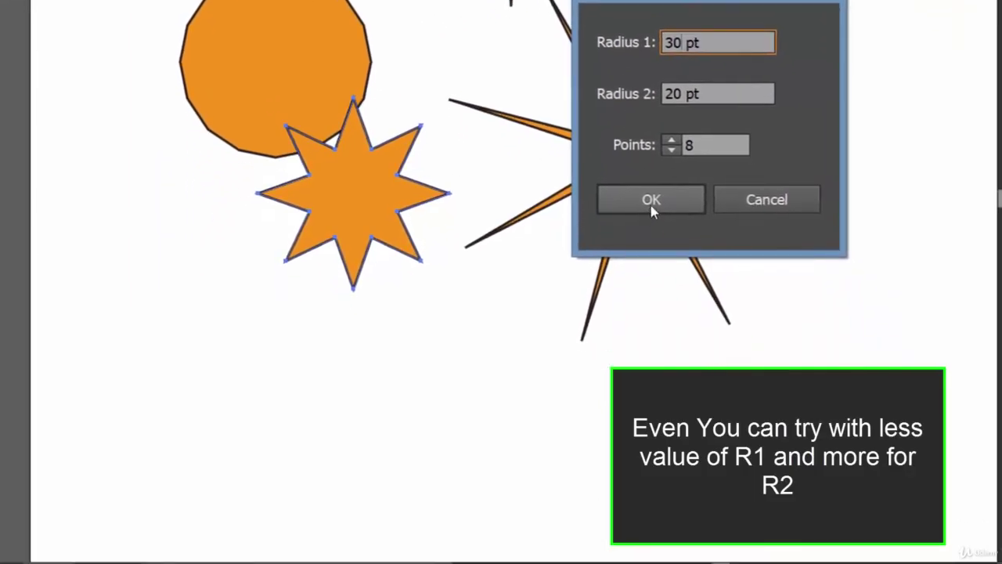
pyautogui.click(651, 200)
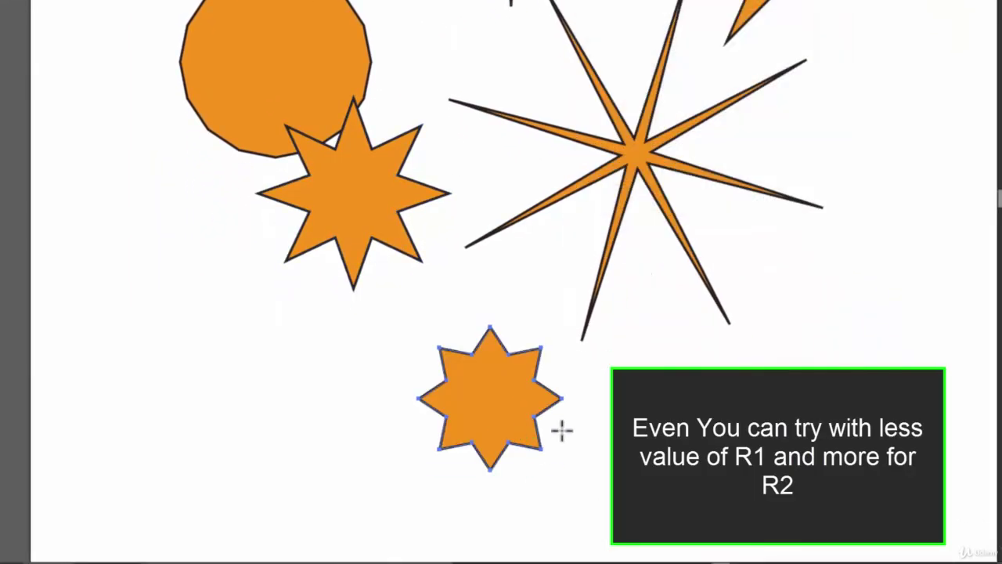
# Step: Create an eight-pointed star with Radius 1 of 30 pt and Radius 2 of 10 pt beside the large thin star
pyautogui.click(861, 147)
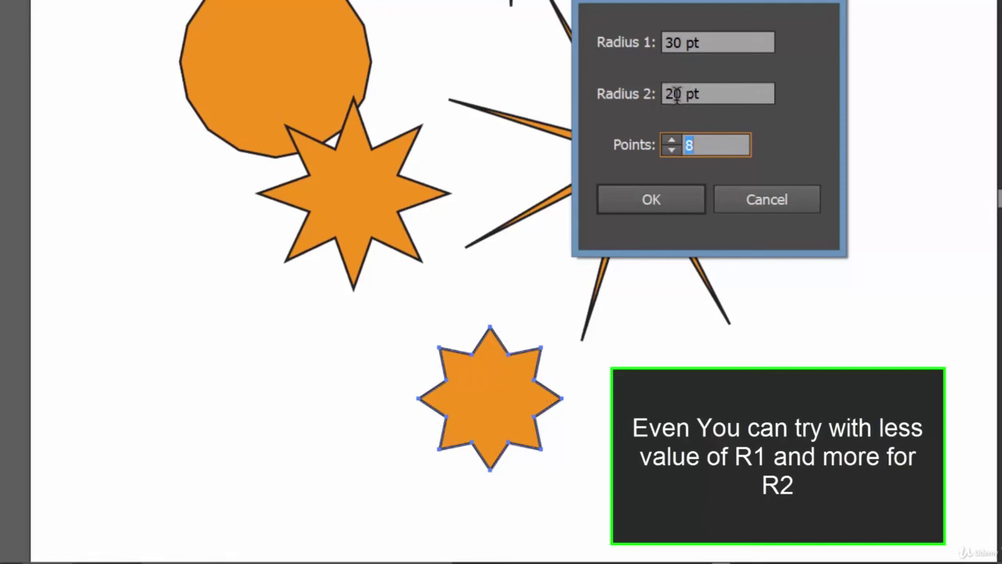
pyautogui.moveTo(672, 94); pyautogui.dragTo(650, 105)
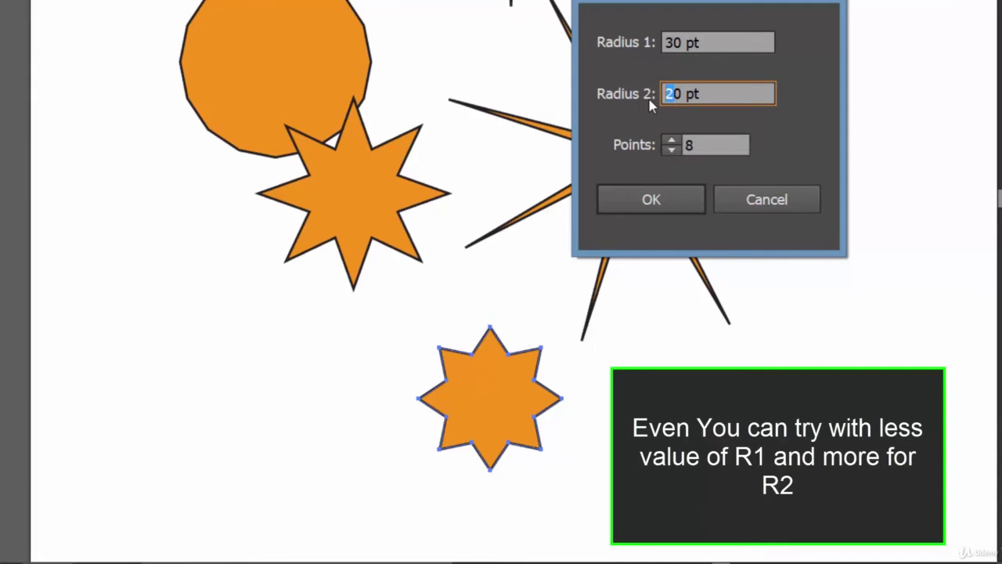
pyautogui.write('1')
pyautogui.click(667, 192)
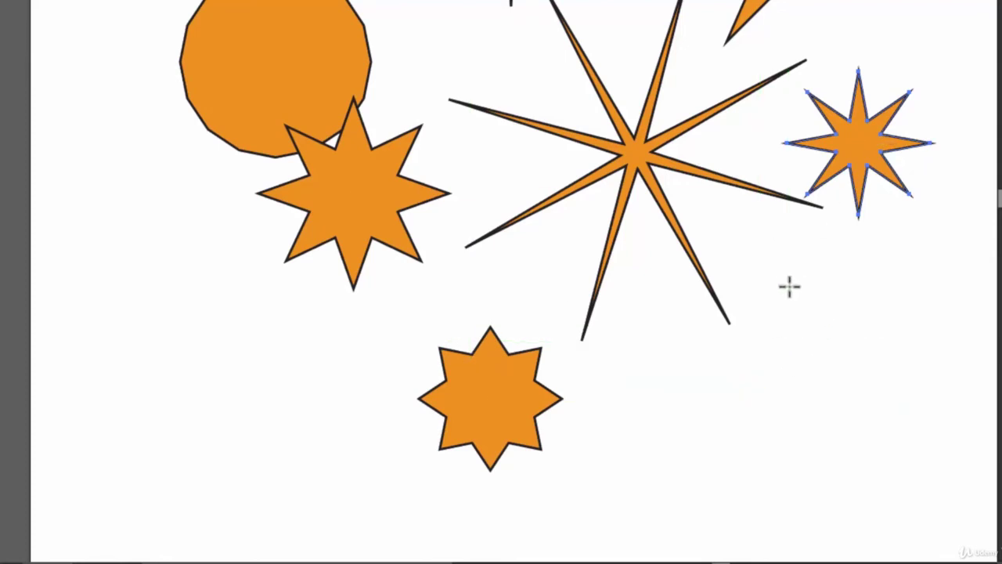
# Step: Create an eight-pointed star with Radius 1 of 50 pt and Radius 2 of 10 pt, overlapping the large thin star's lower arms
pyautogui.click(740, 235)
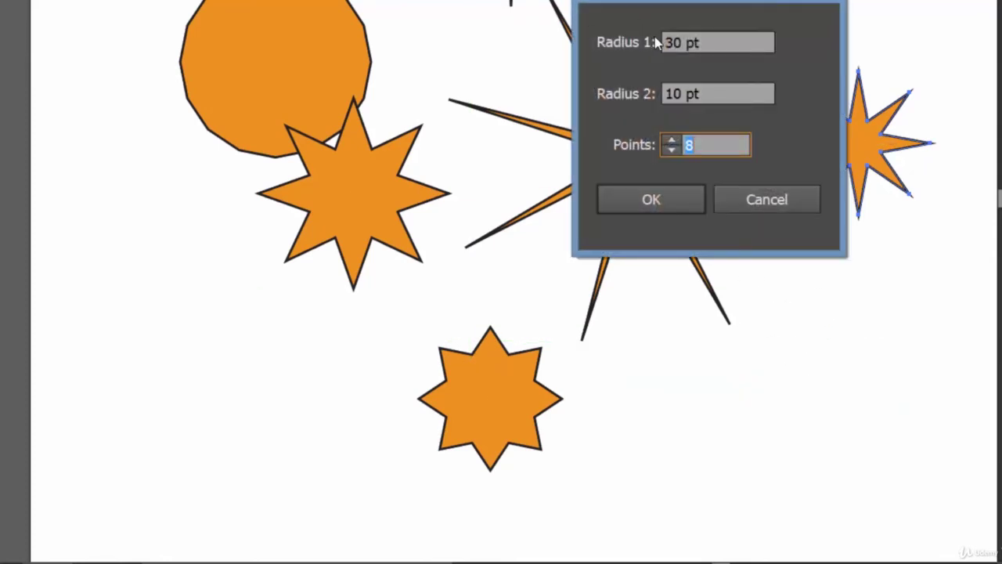
pyautogui.moveTo(681, 1); pyautogui.dragTo(341, 17)
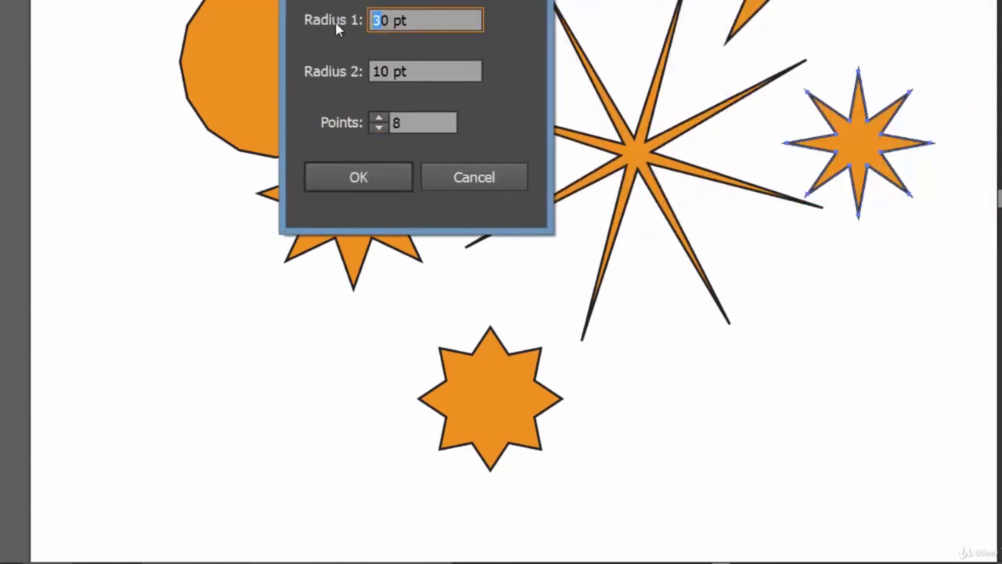
pyautogui.write('54')
pyautogui.press('BackSpace')
pyautogui.click(377, 186)
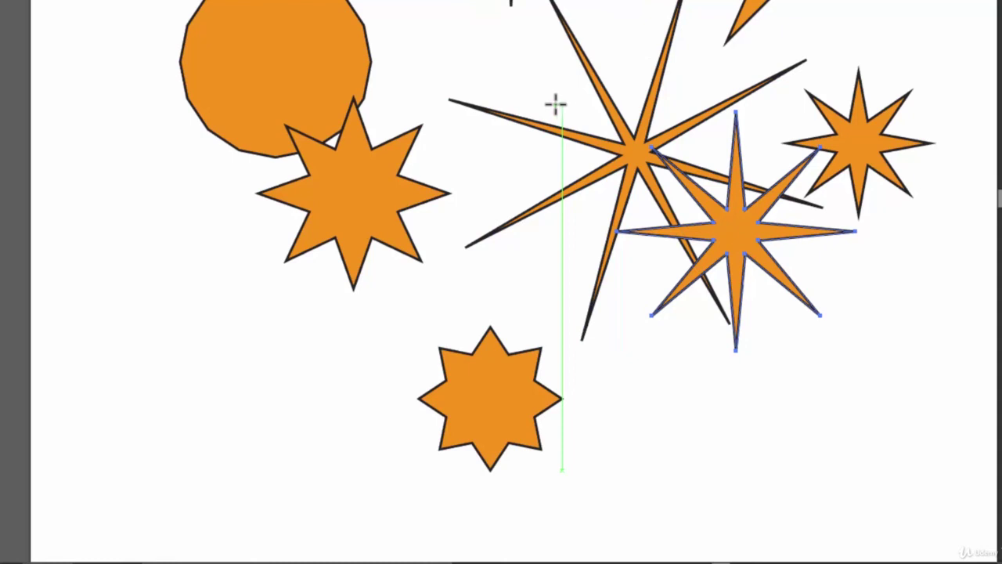
pyautogui.click(462, 32)
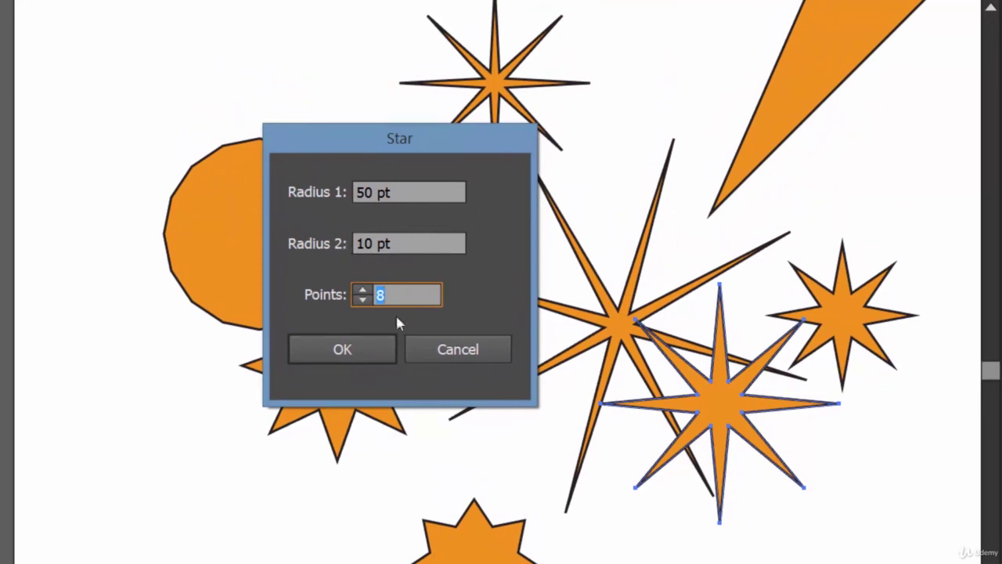
pyautogui.moveTo(347, 138); pyautogui.dragTo(157, 98)
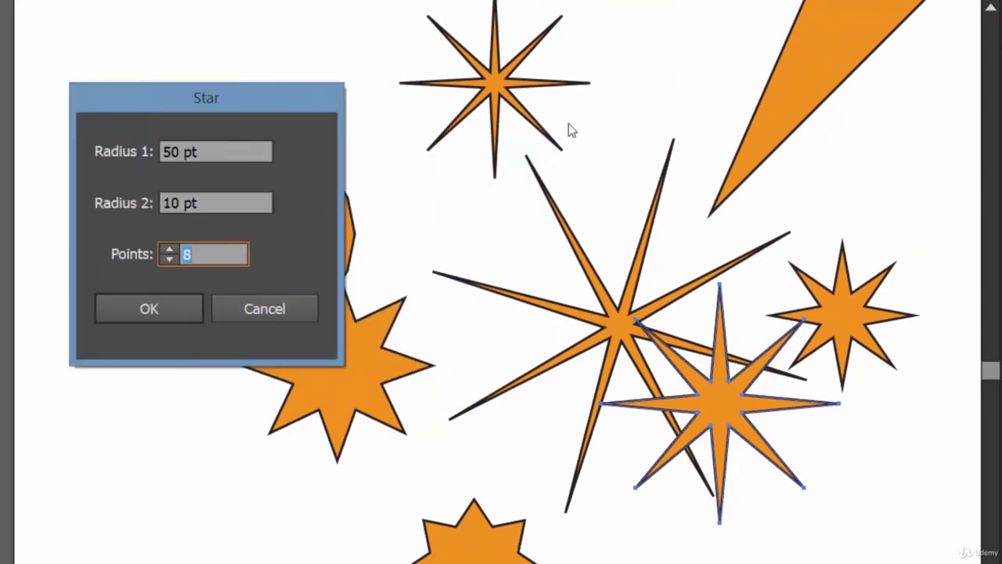
pyautogui.click(169, 249)
pyautogui.click(169, 249)
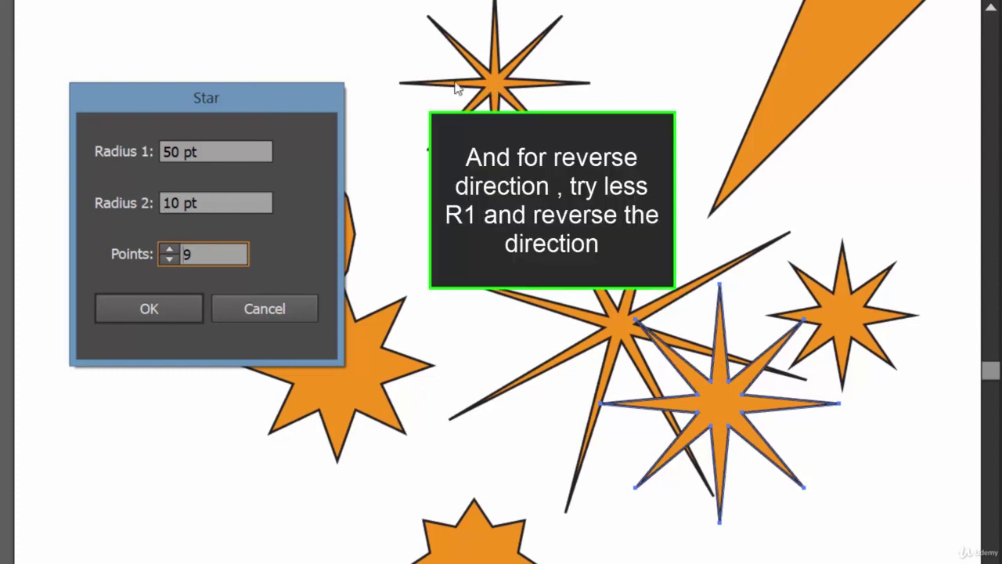
pyautogui.click(265, 309)
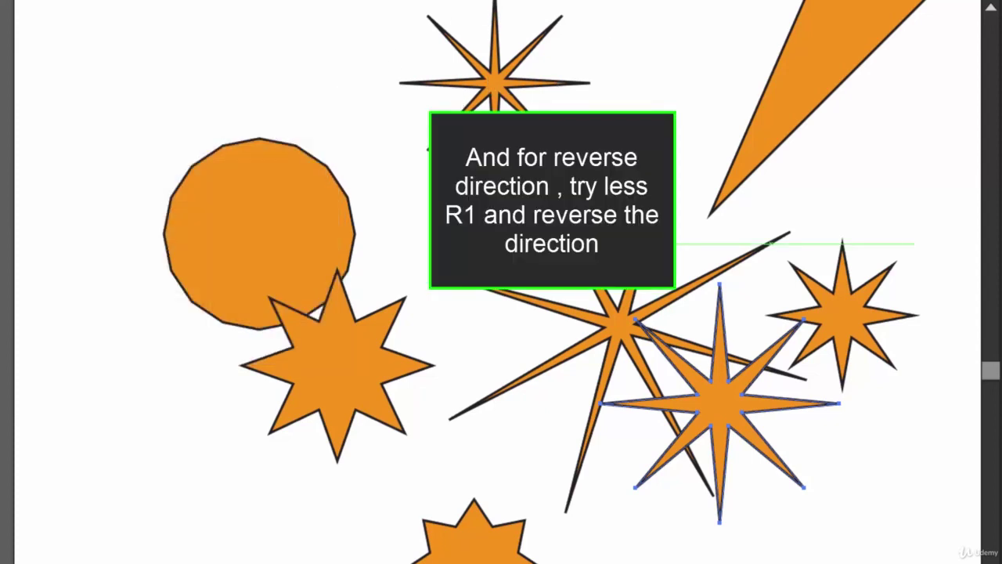